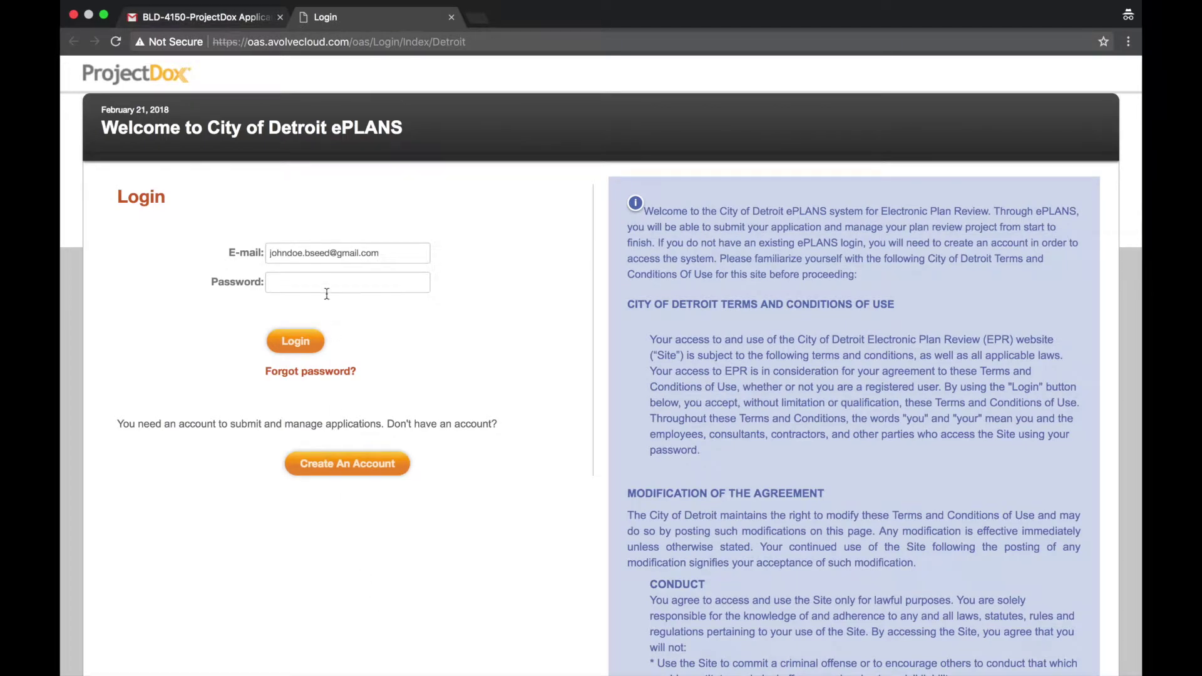
# Log in and open BLD-4150's Applicant Resubmit Task from the ProjectFlow task list
pyautogui.click(326, 286)
pyautogui.write('*********')
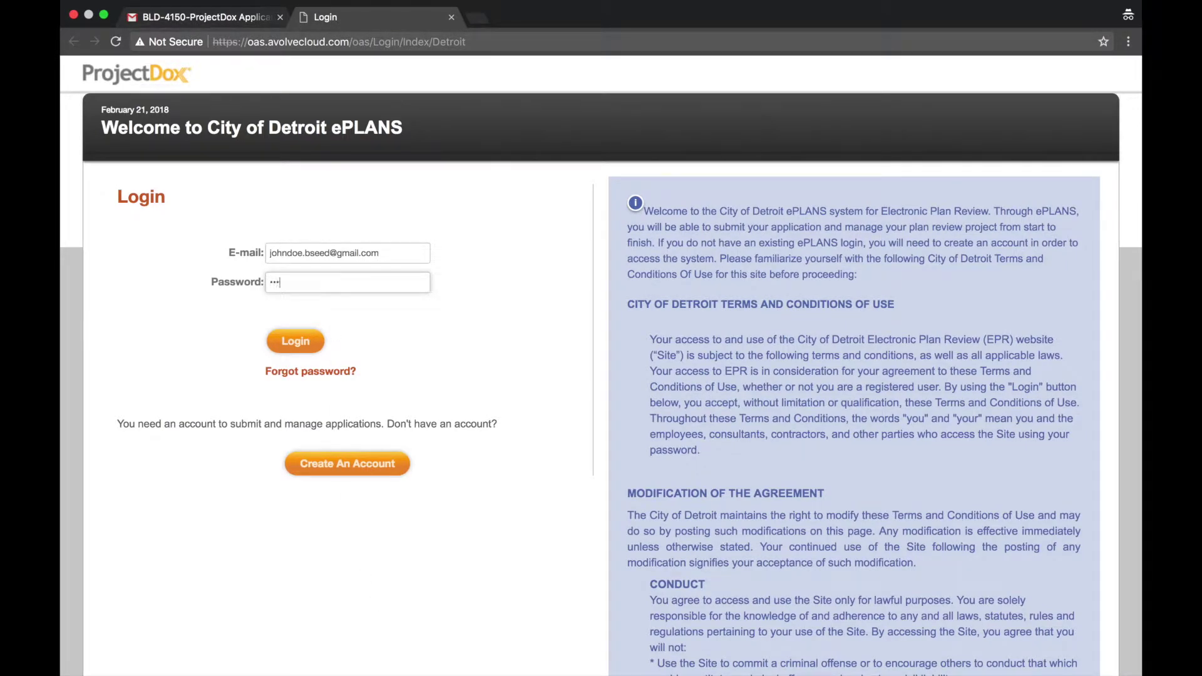
pyautogui.press('Return')
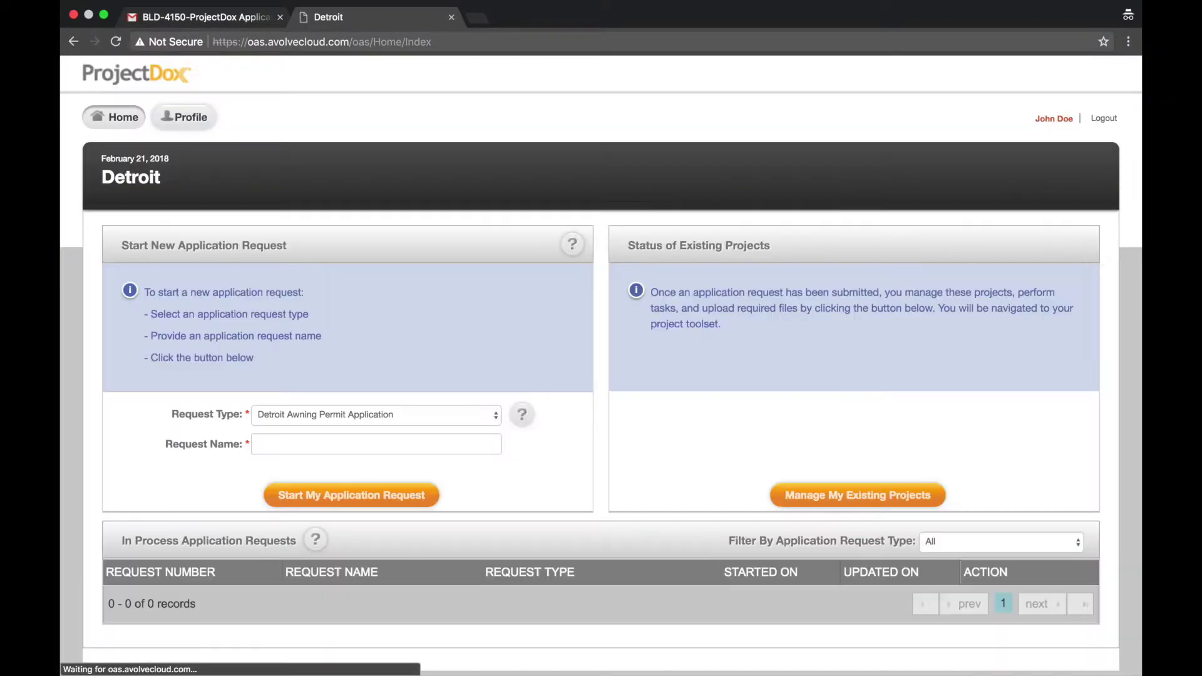
pyautogui.click(811, 507)
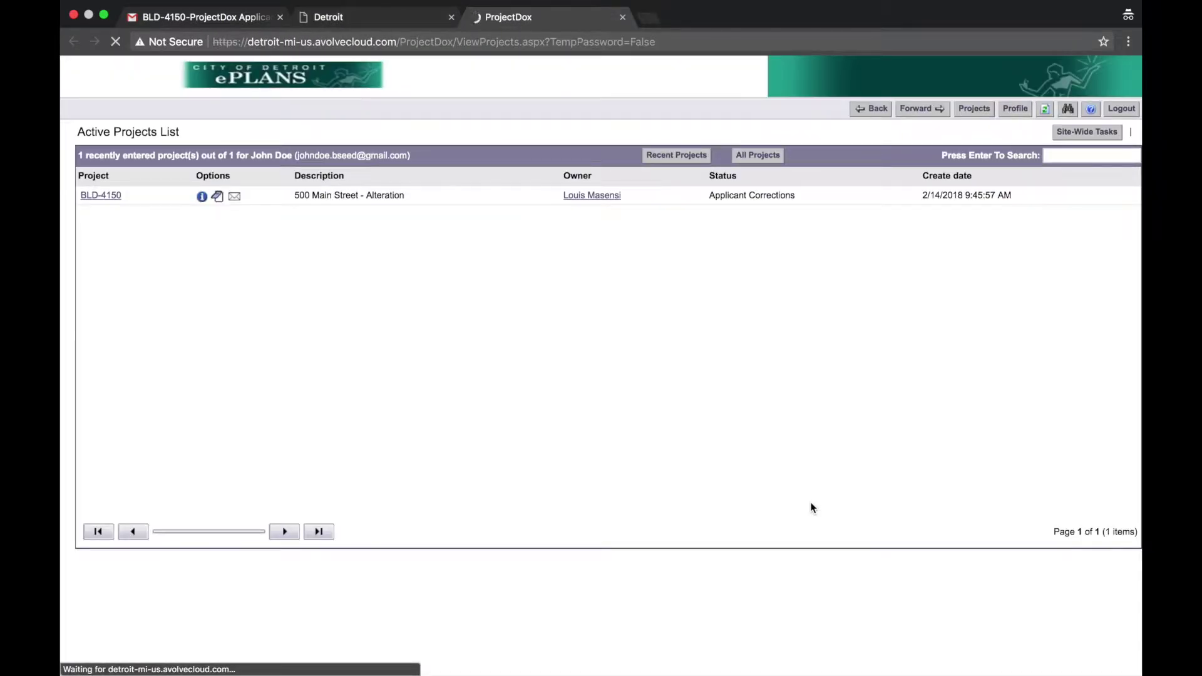
pyautogui.scroll(-3, 811, 507)
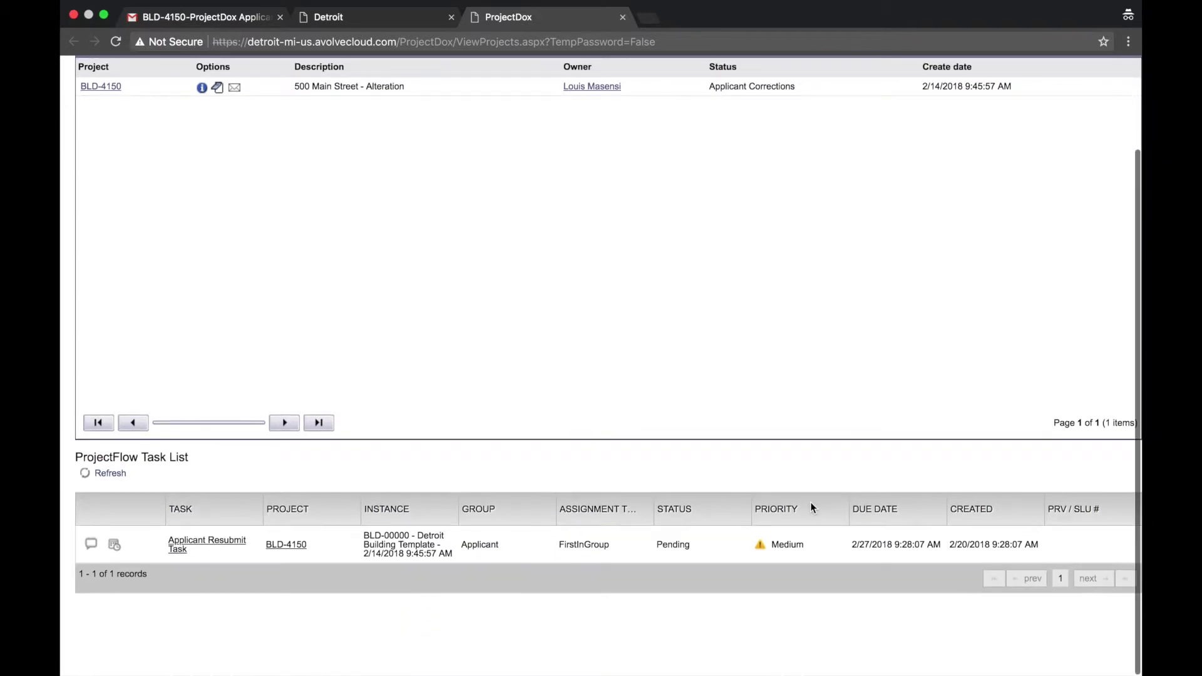
pyautogui.click(202, 542)
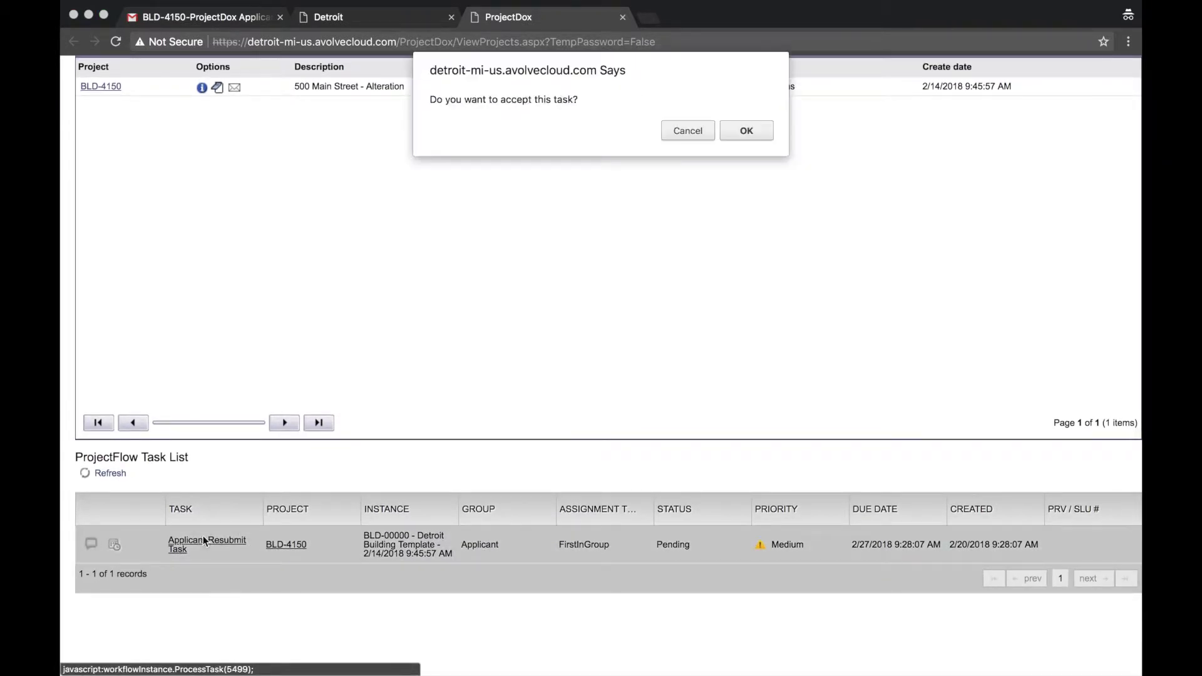
# Accept the task, review the unmet Electrical checklist comment, and open BLD-4150's folders
pyautogui.click(746, 132)
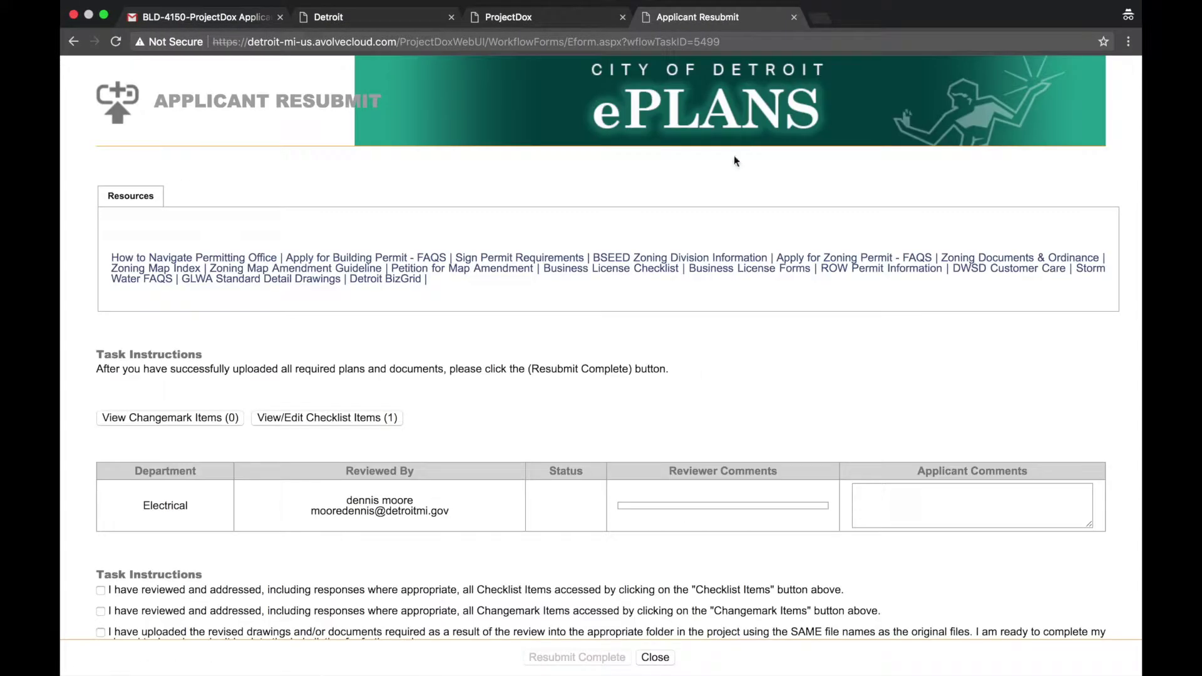
pyautogui.scroll(-3, 661, 358)
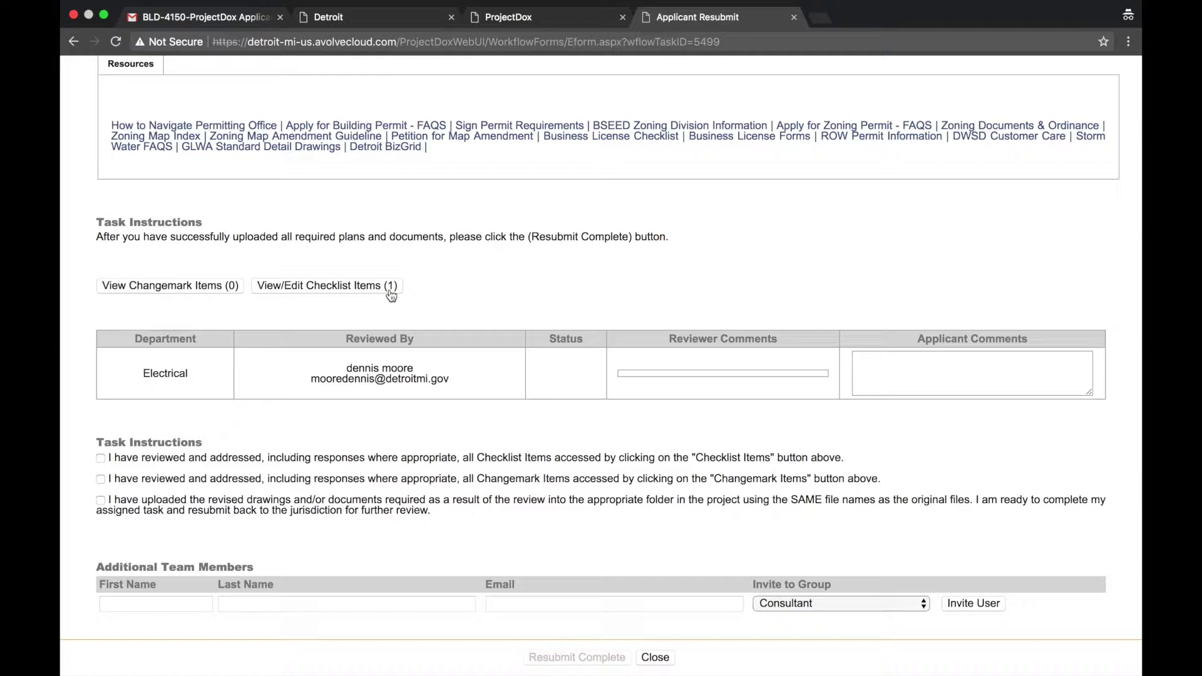
pyautogui.click(392, 286)
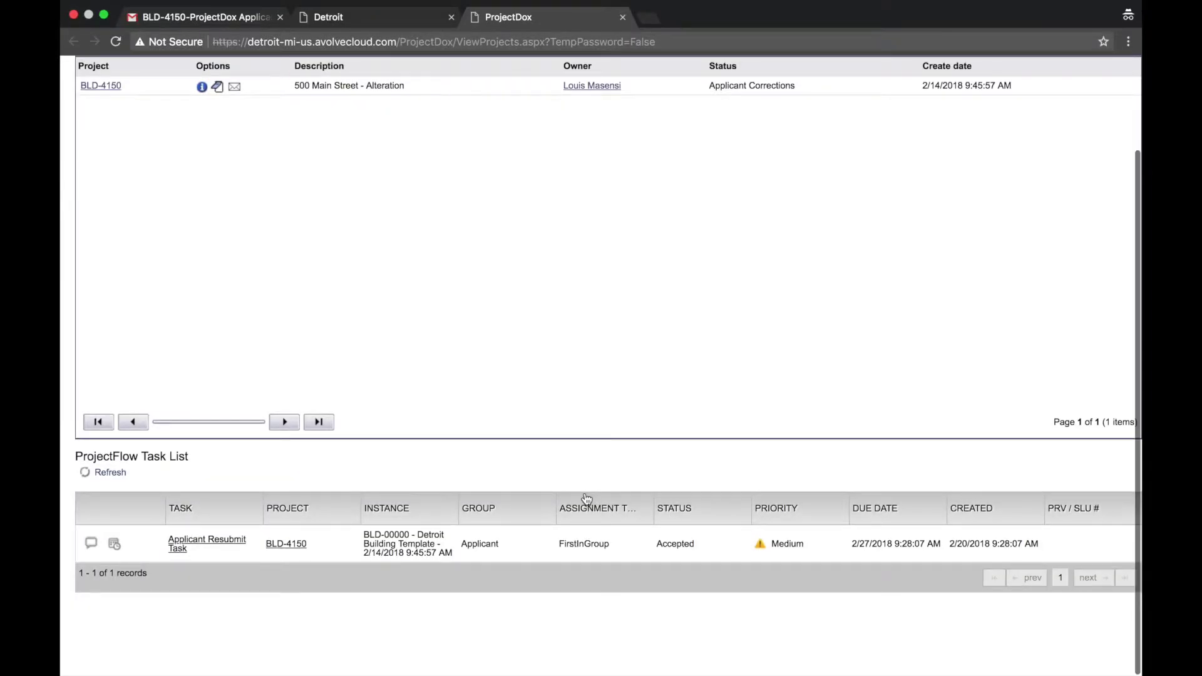
pyautogui.click(299, 550)
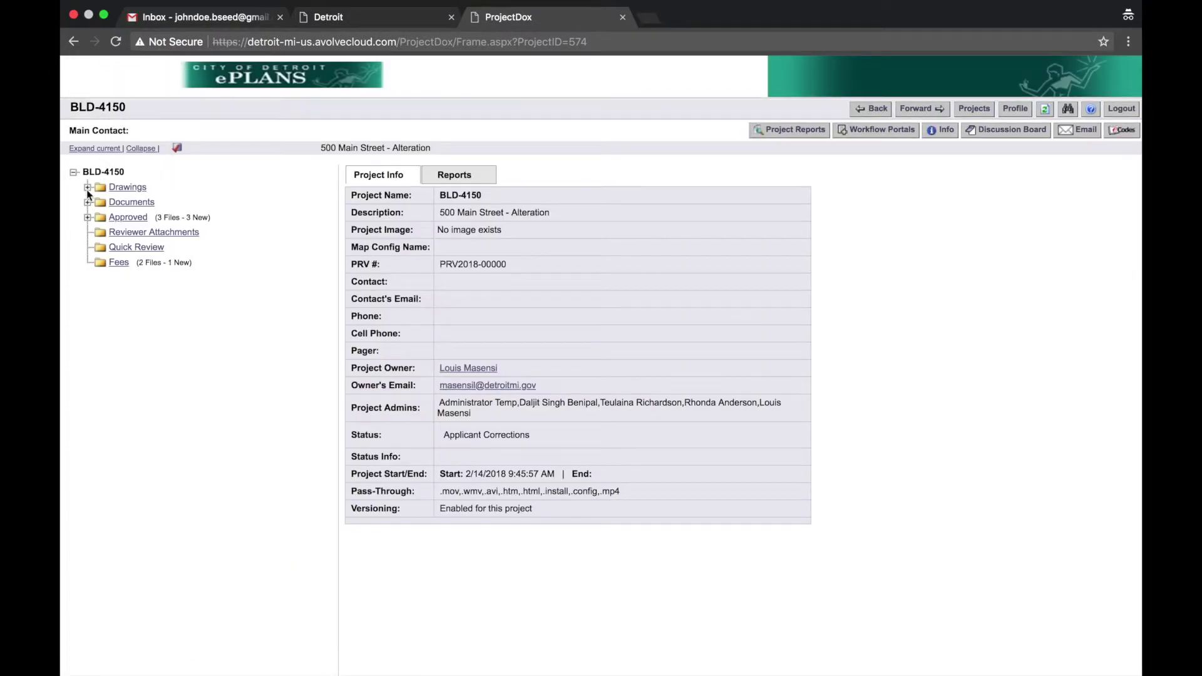
# Upload the corrected E-101 file into BLD-4150's Drawings > Electrical folder
pyautogui.click(87, 189)
pyautogui.click(134, 276)
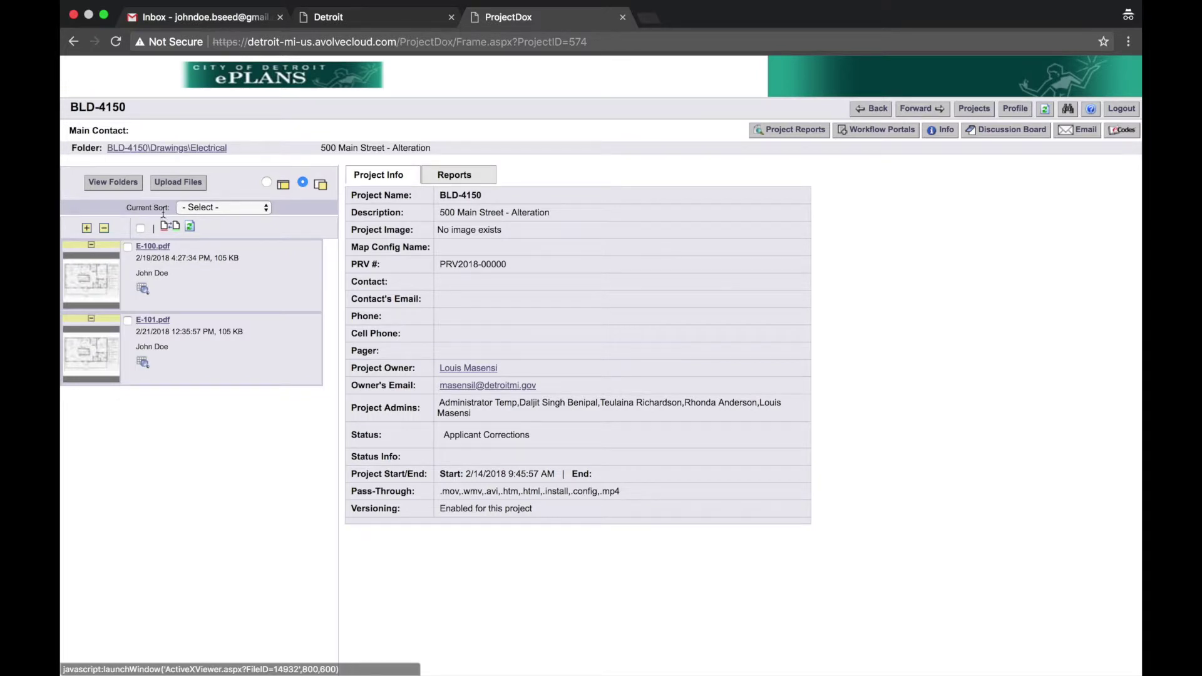
pyautogui.click(175, 182)
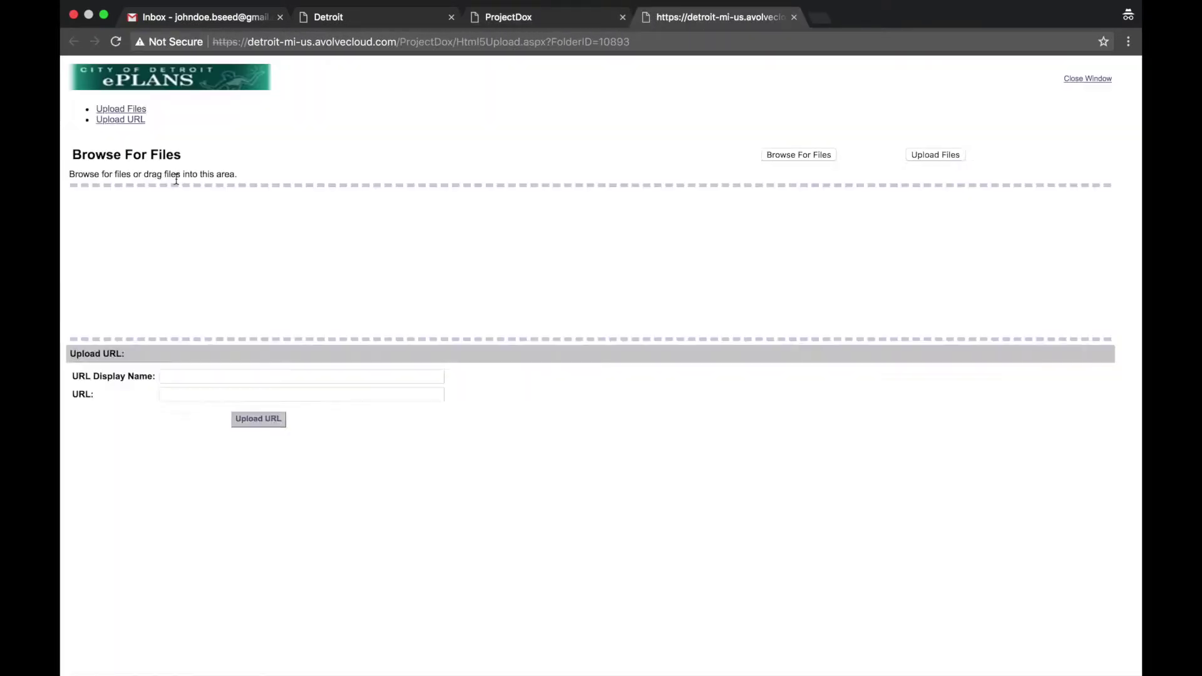
pyautogui.click(776, 154)
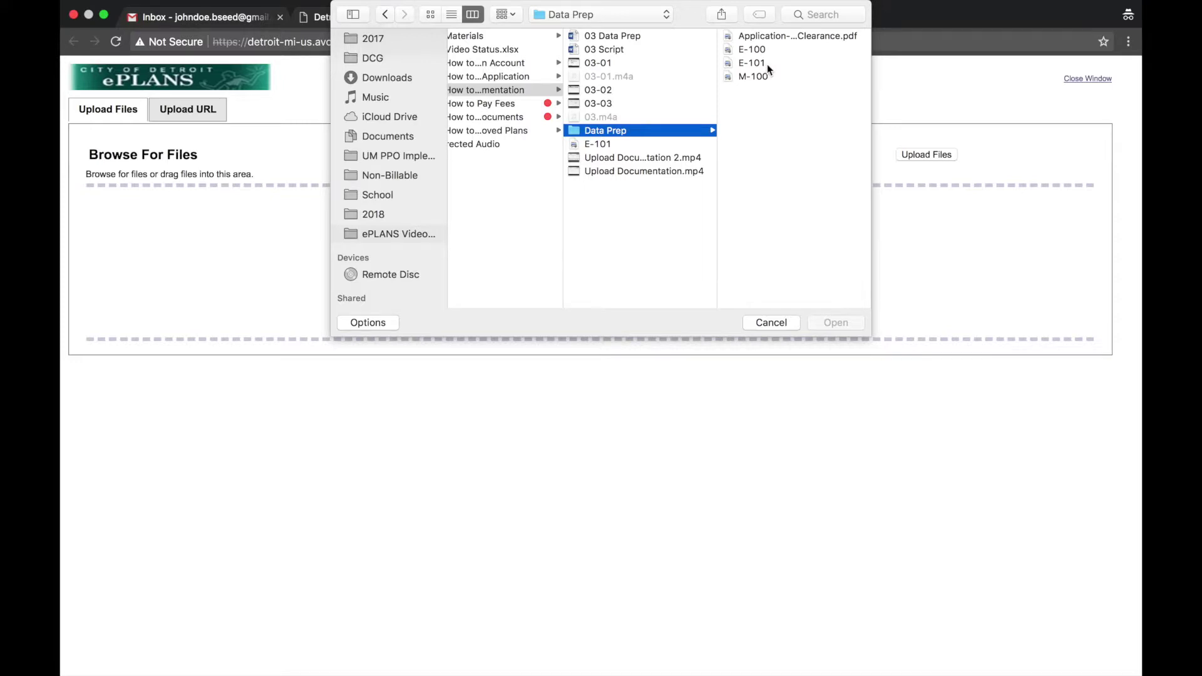
pyautogui.click(752, 63)
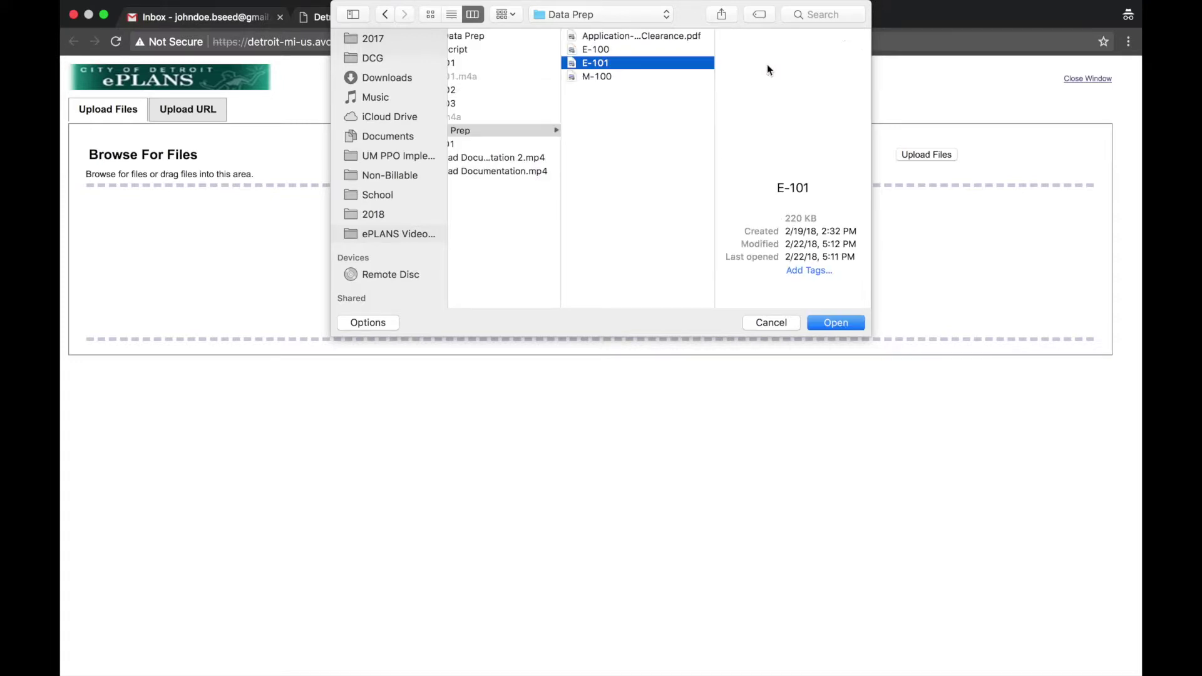
pyautogui.click(821, 323)
pyautogui.click(905, 158)
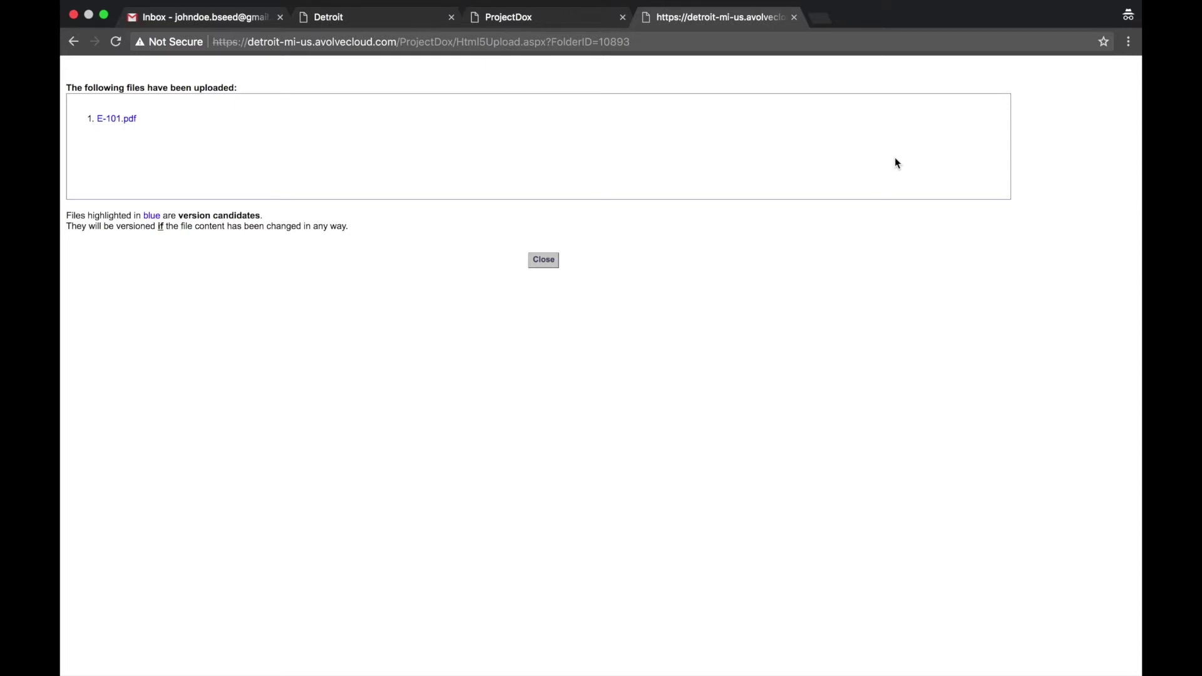
# Confirm E-101.pdf shows as V2, then reopen the Applicant Resubmit form via Workflow Portals
pyautogui.click(544, 259)
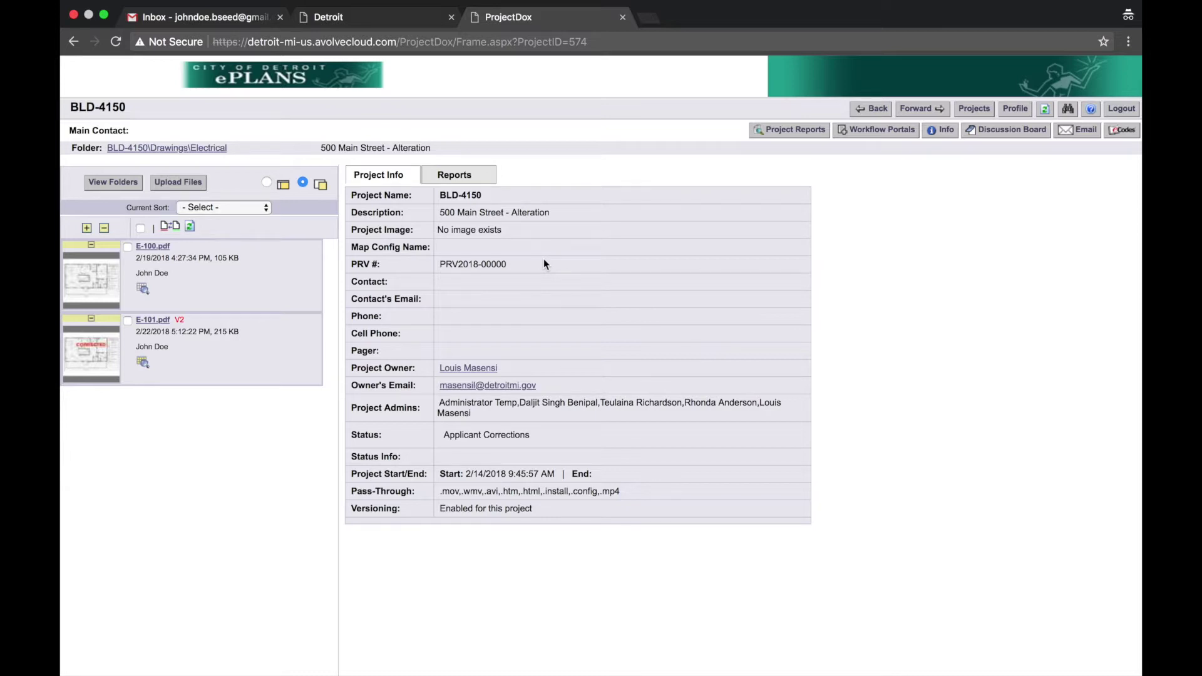
pyautogui.click(879, 131)
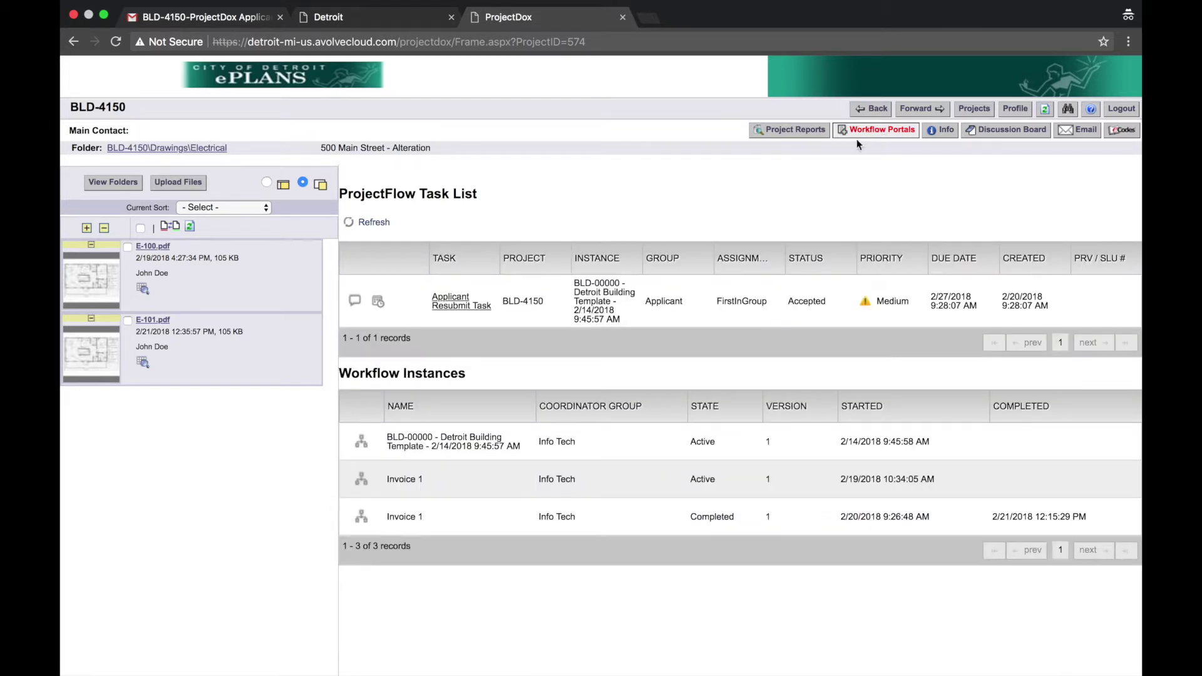
pyautogui.click(456, 307)
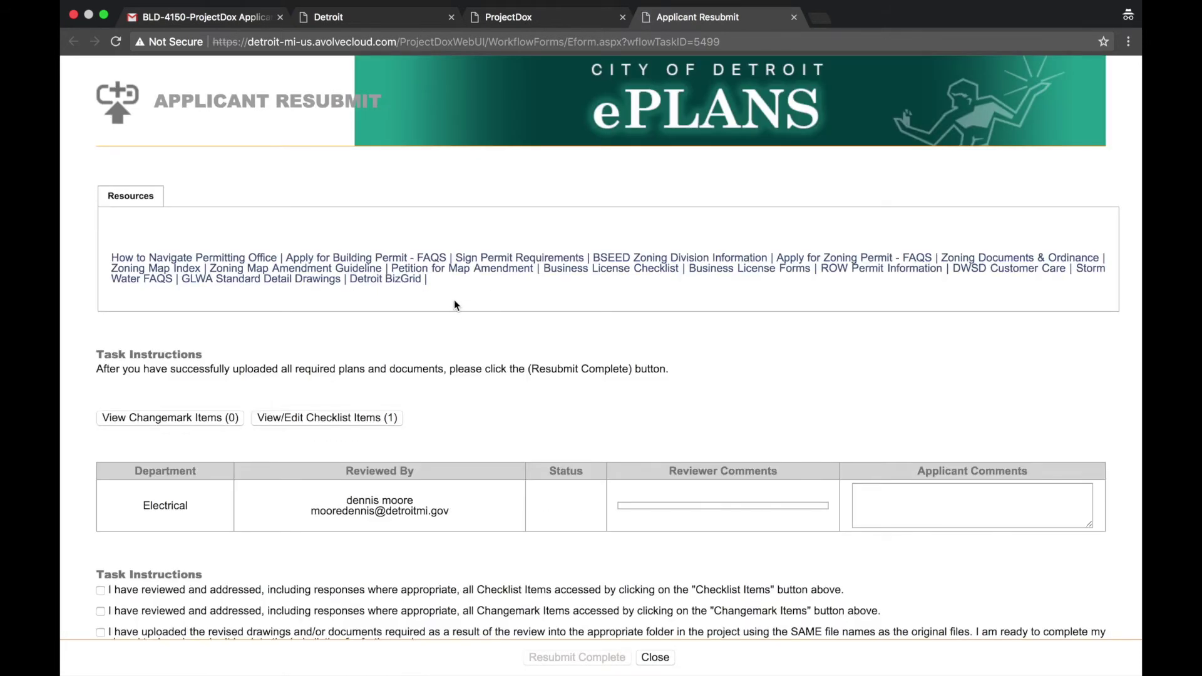
# Save 'Correction made, see E-101' as the Electrical checklist item's applicant response
pyautogui.click(380, 423)
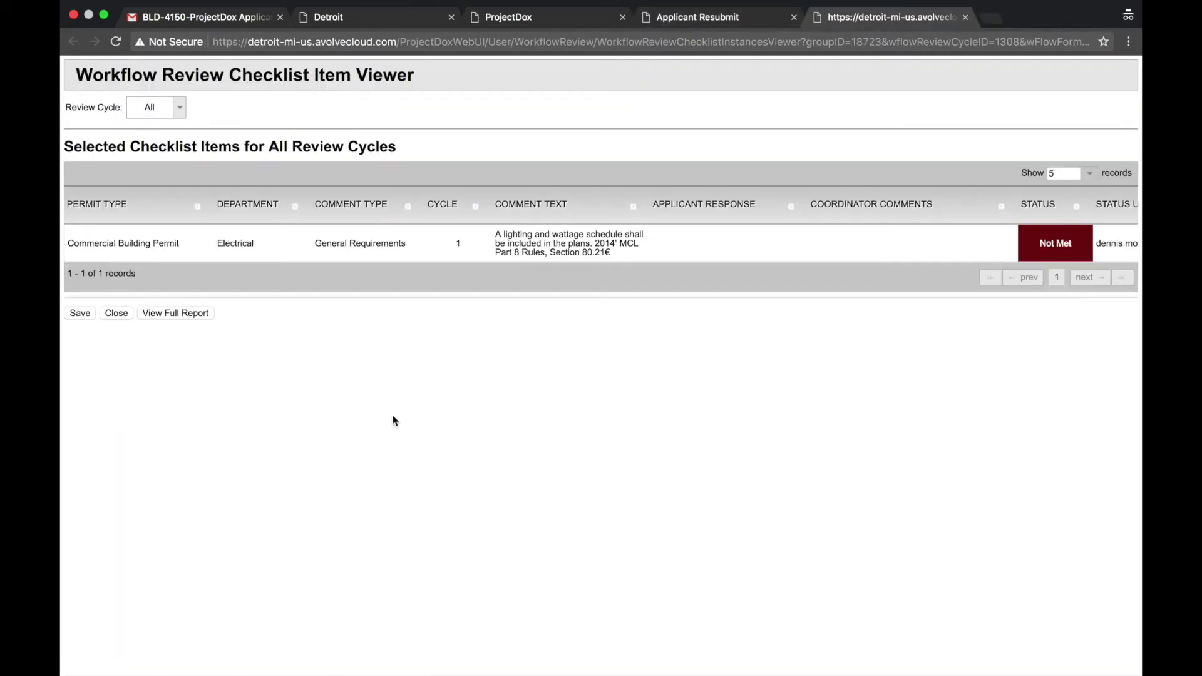
pyautogui.click(686, 246)
pyautogui.write('Correction made, ')
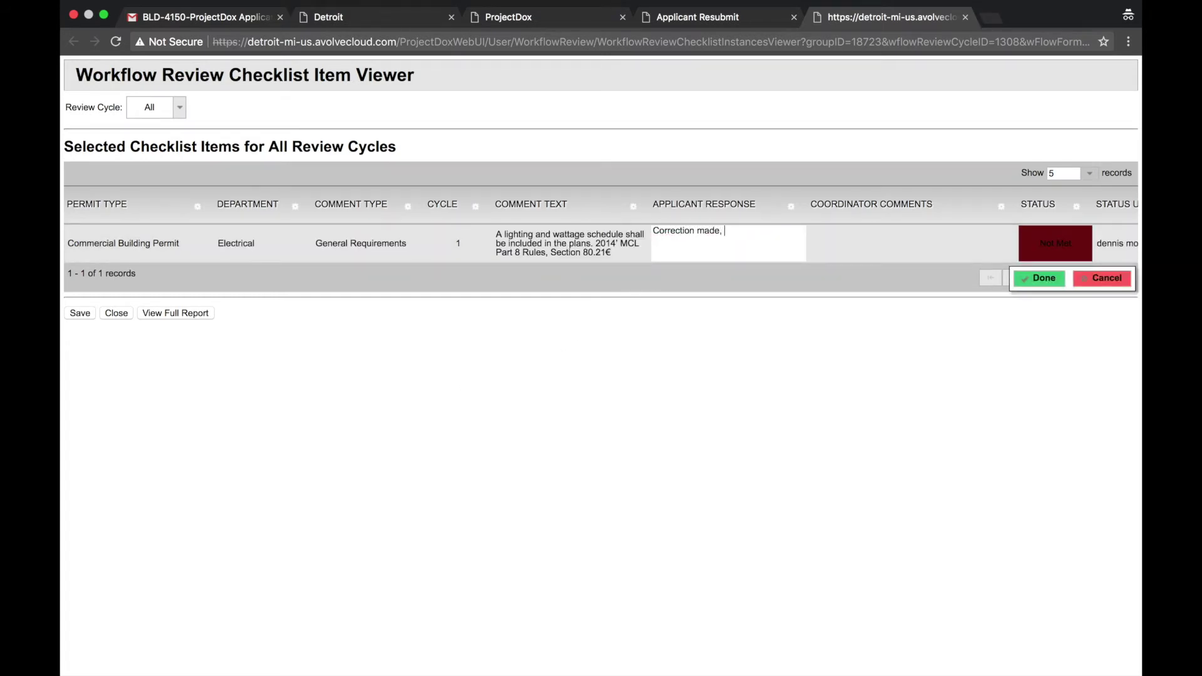
pyautogui.write('see E-101')
pyautogui.click(1037, 283)
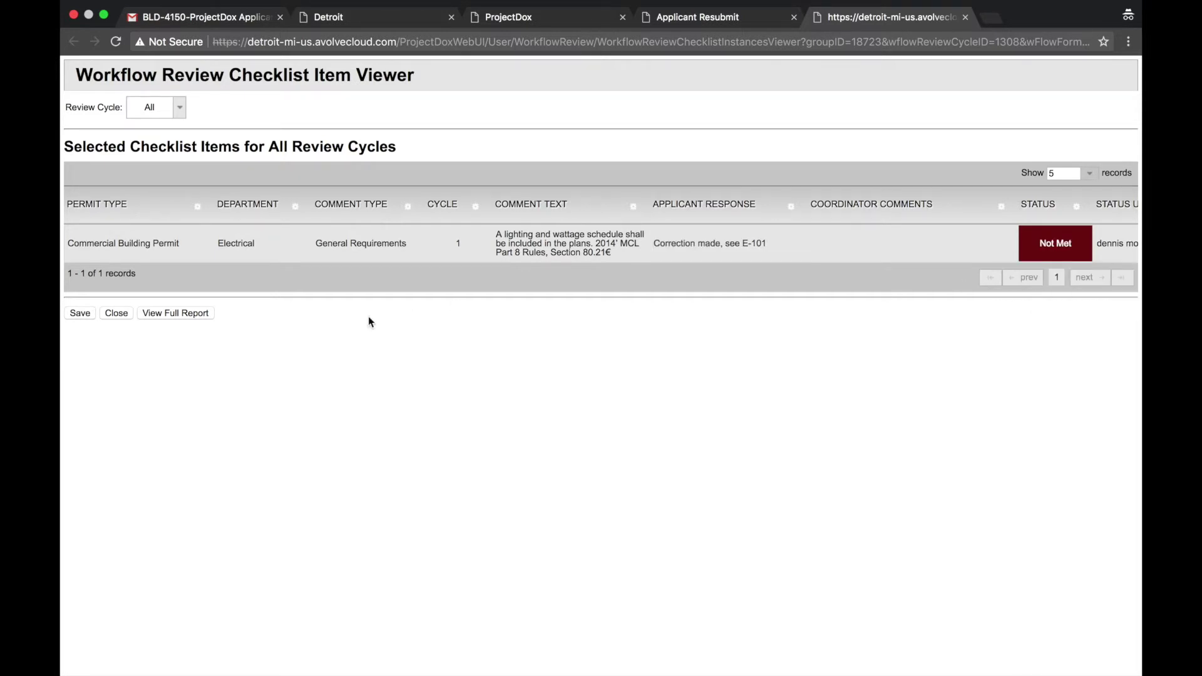
pyautogui.click(79, 316)
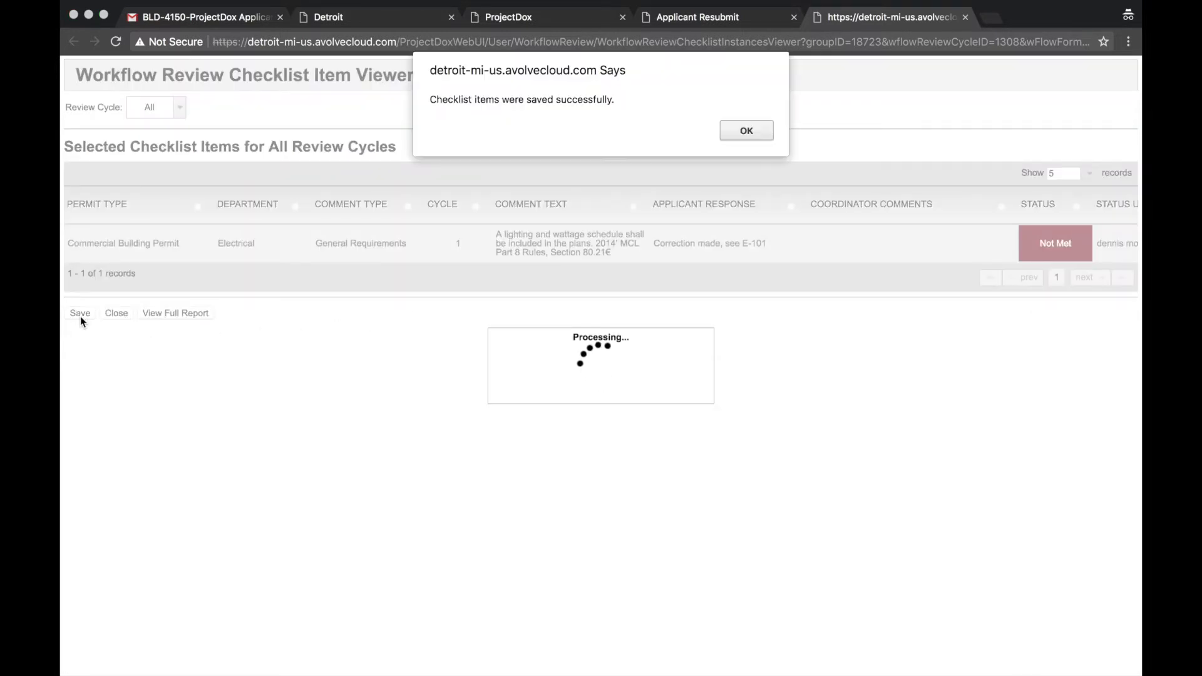
pyautogui.click(746, 131)
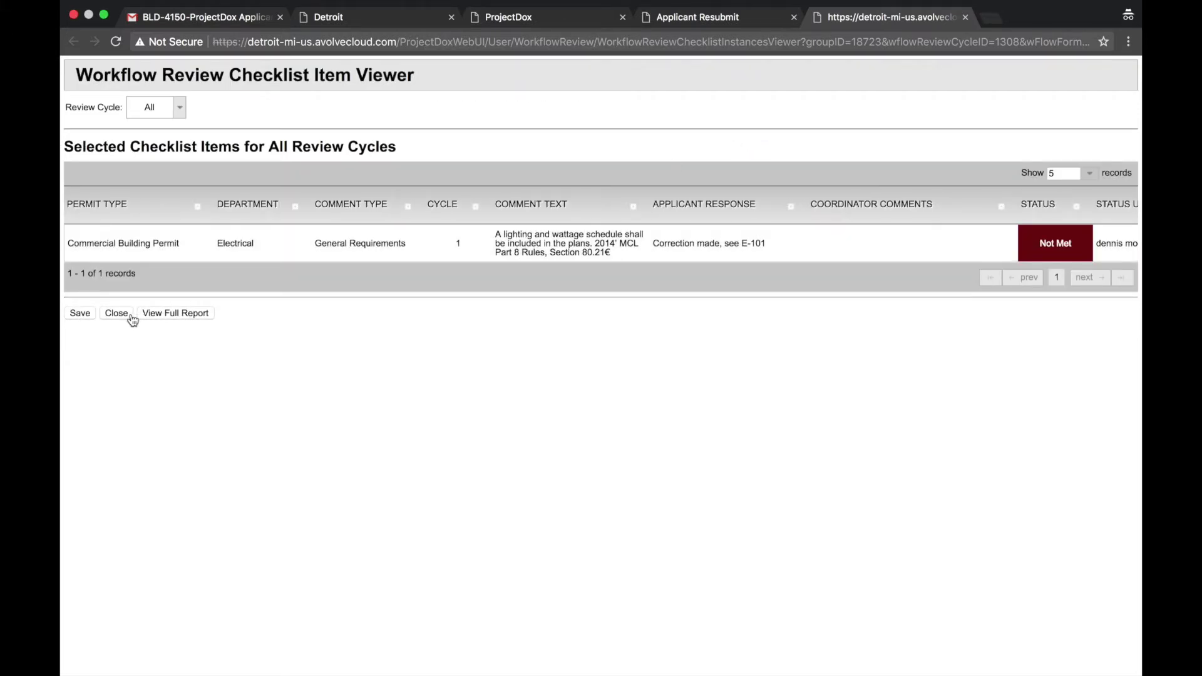
pyautogui.click(125, 315)
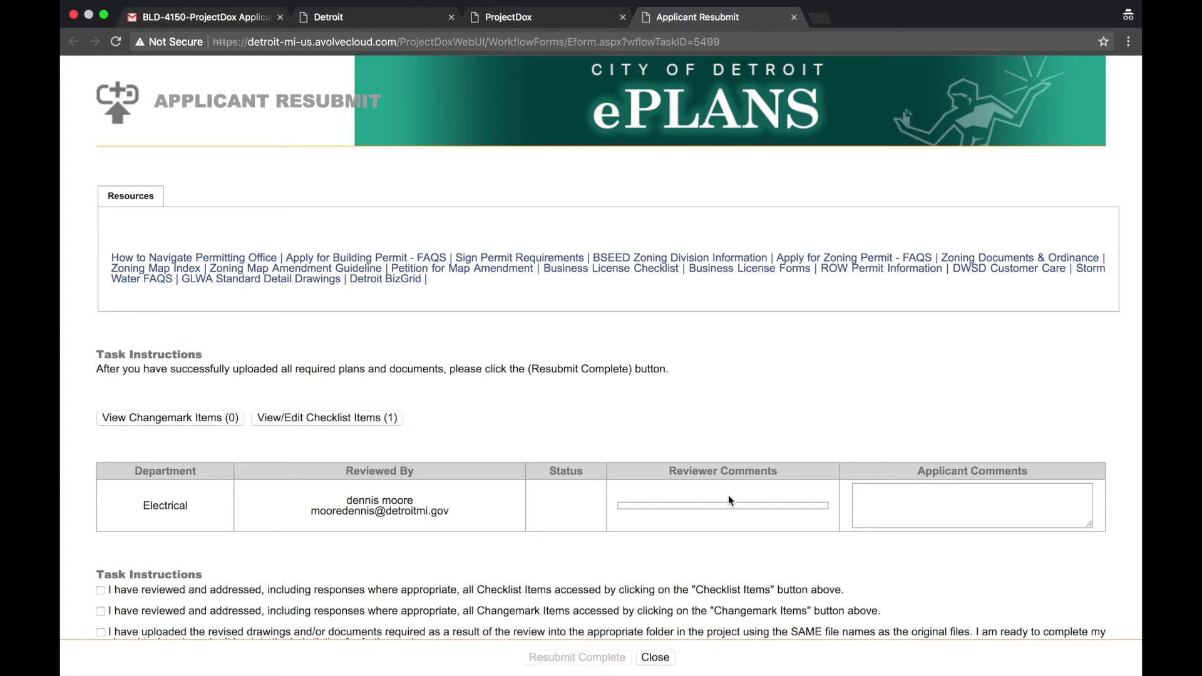
# Comment 'I have corrected all drawings as requested', tick all three acknowledgements, and complete resubmission
pyautogui.click(866, 508)
pyautogui.write('I have corrected all d')
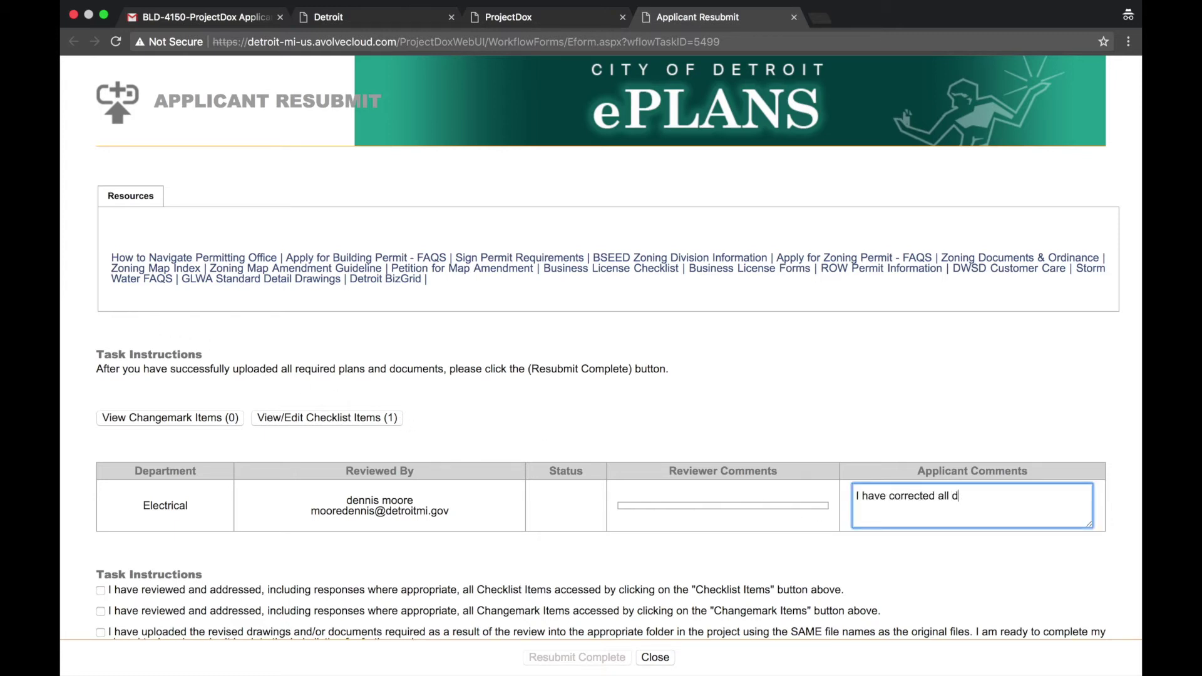
pyautogui.write('rawings as requested')
pyautogui.scroll(-1, 657, 510)
pyautogui.scroll(-2, 658, 510)
pyautogui.scroll(-2, 658, 510)
pyautogui.click(100, 405)
pyautogui.click(101, 427)
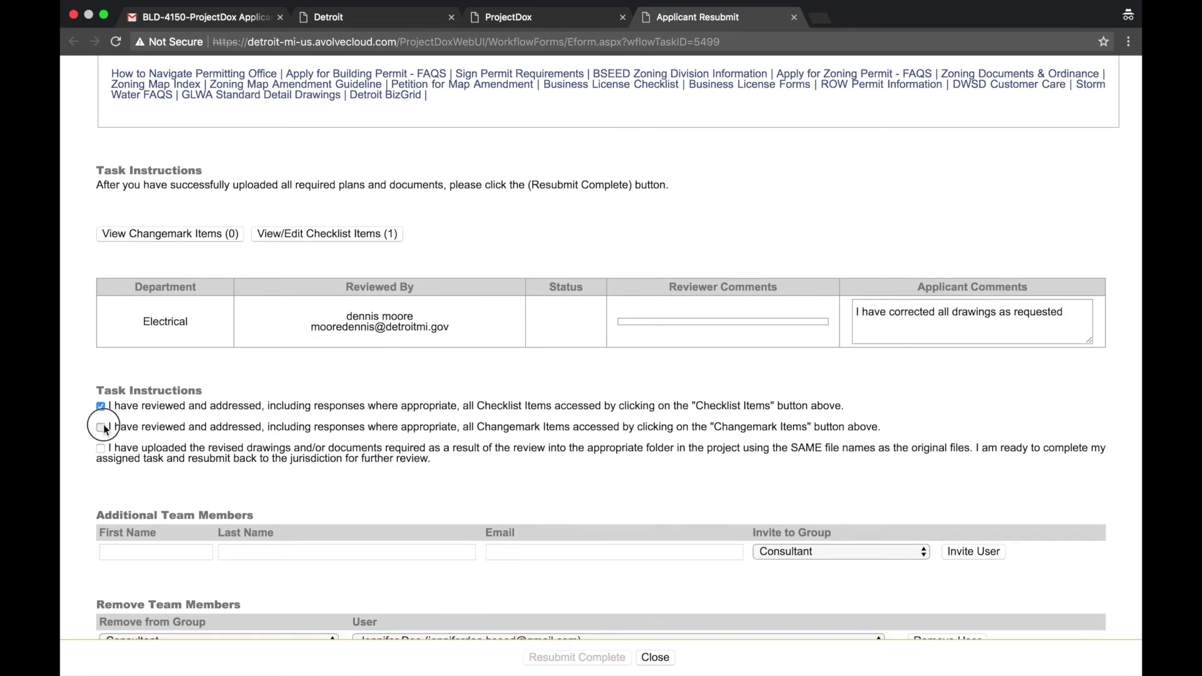
pyautogui.click(101, 448)
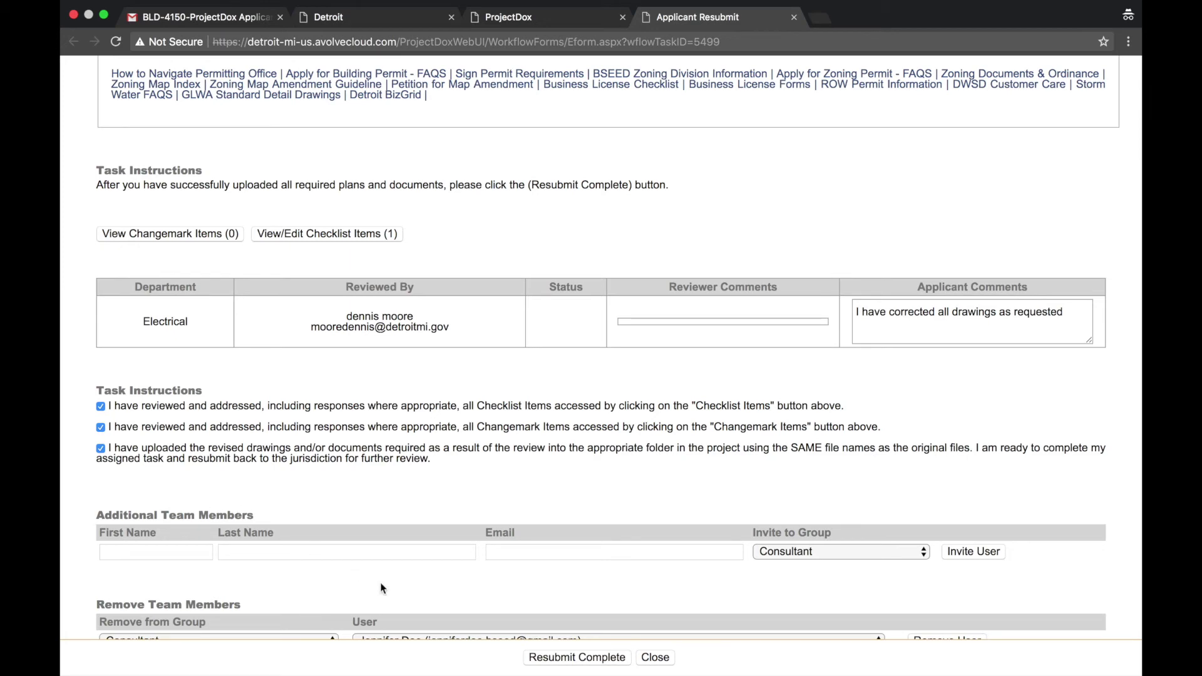
pyautogui.click(582, 661)
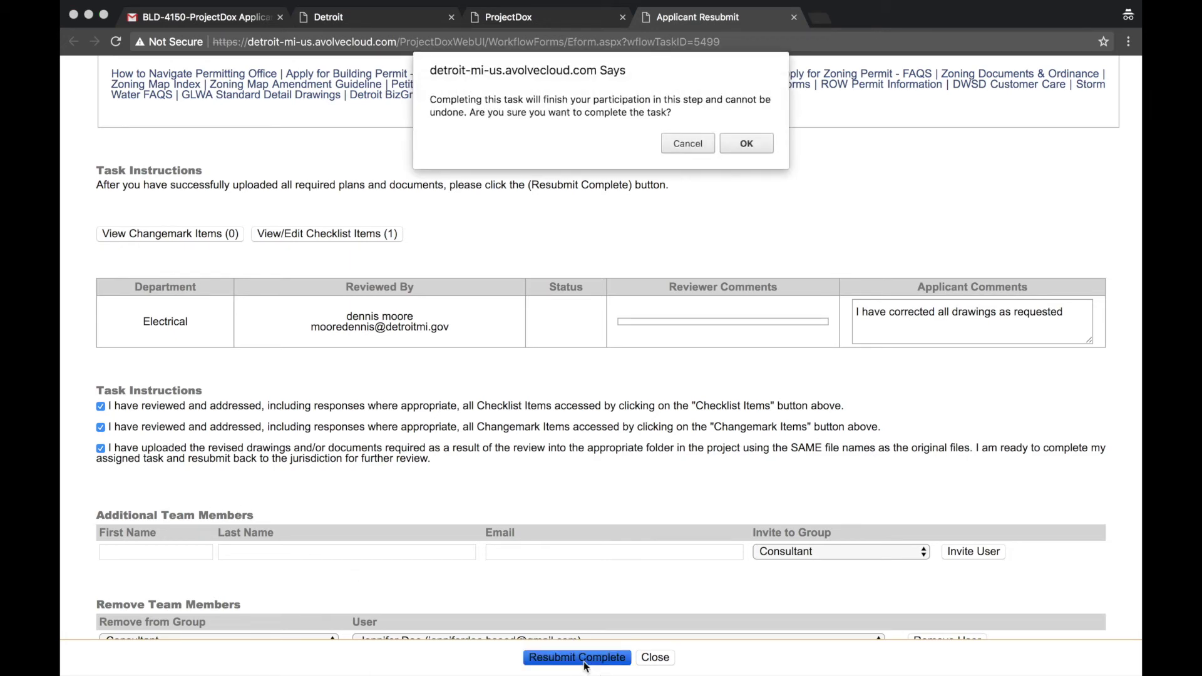
pyautogui.click(761, 144)
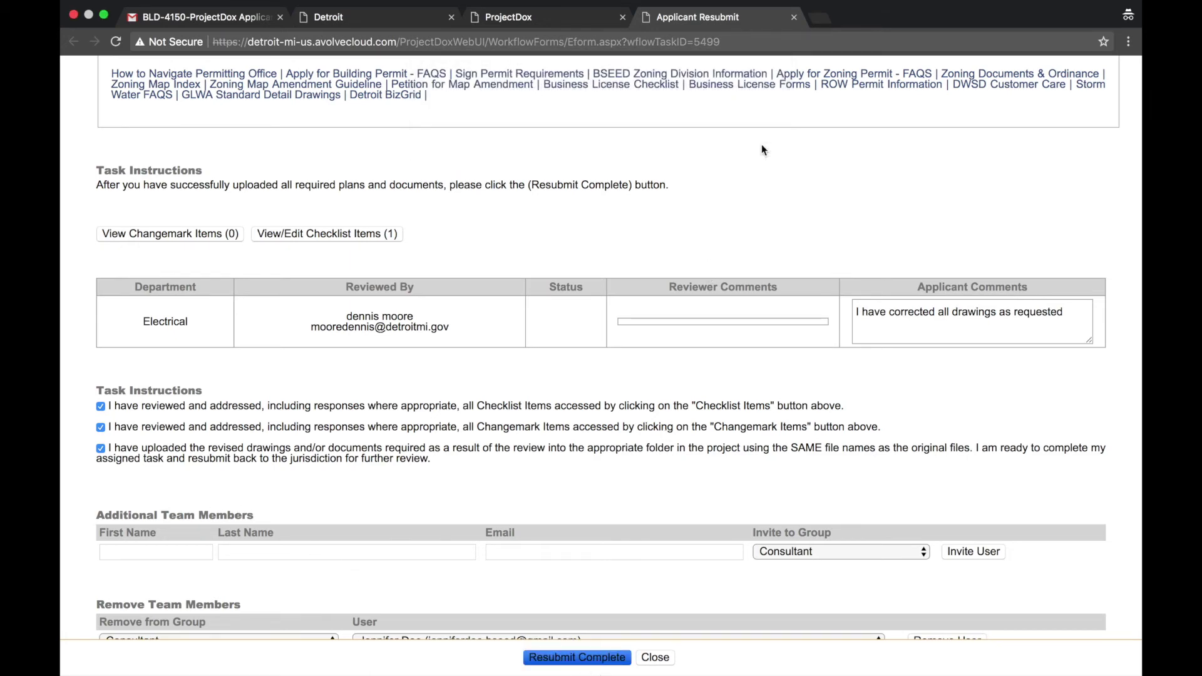